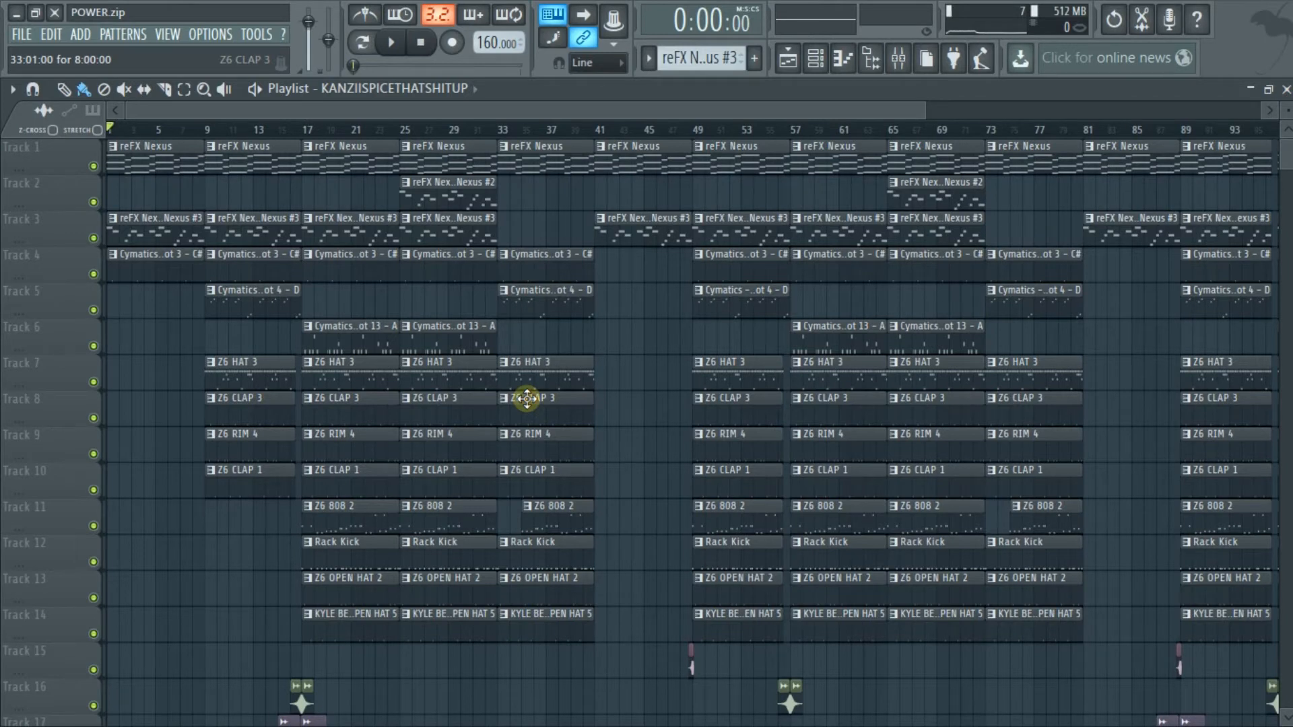
Play back the arrangement, stop it, and inspect the reFX Nexus insert in the mixer
key("space")
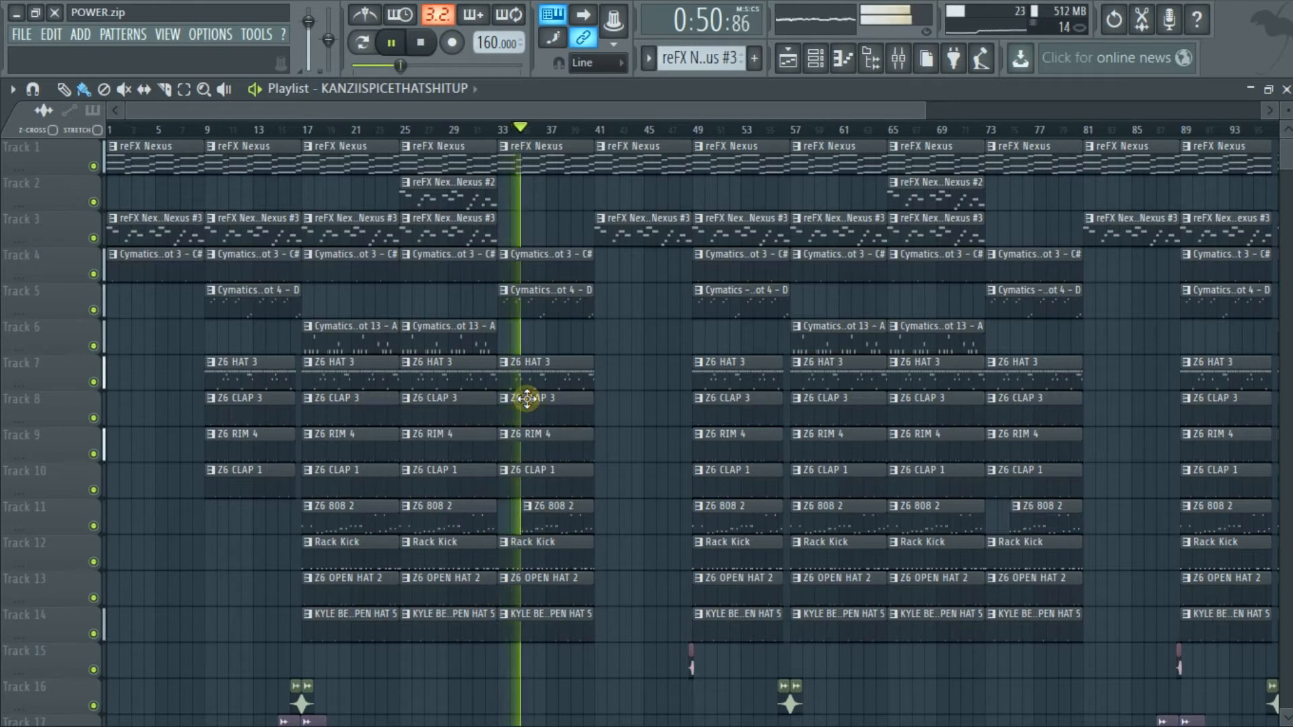
key("space")
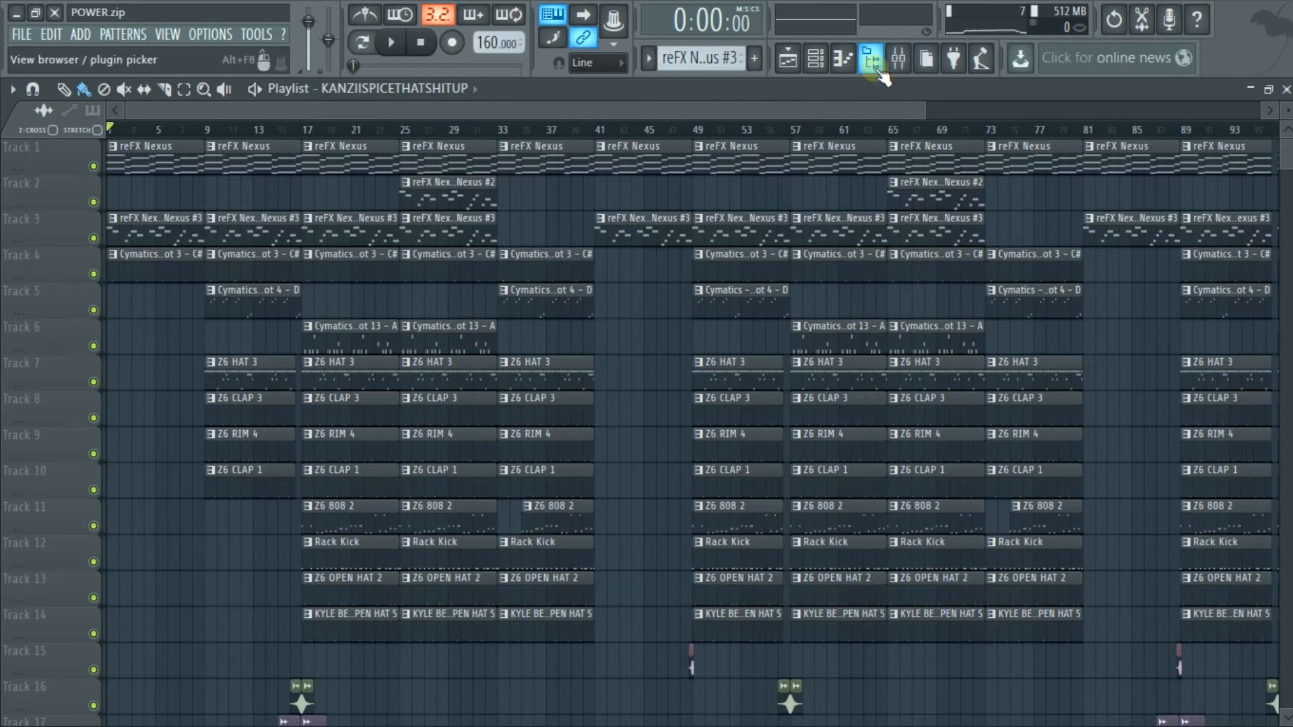
left_click(900, 60)
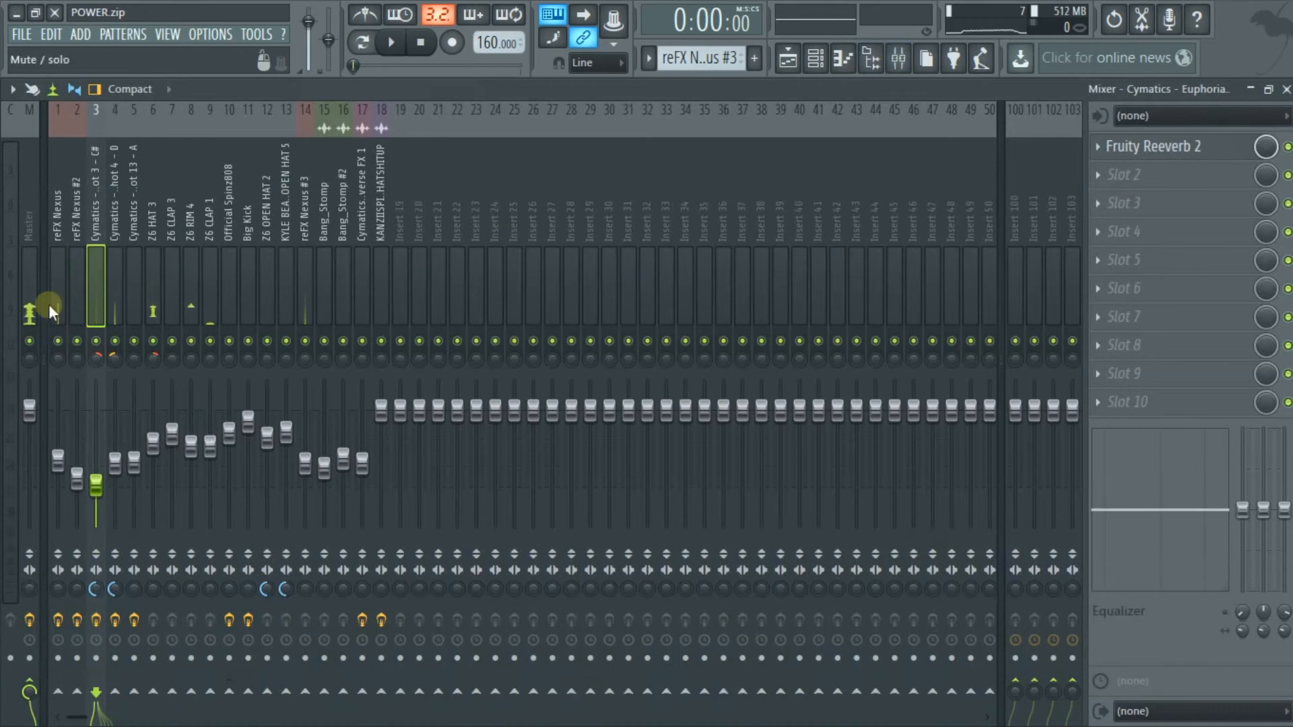
left_click(60, 226)
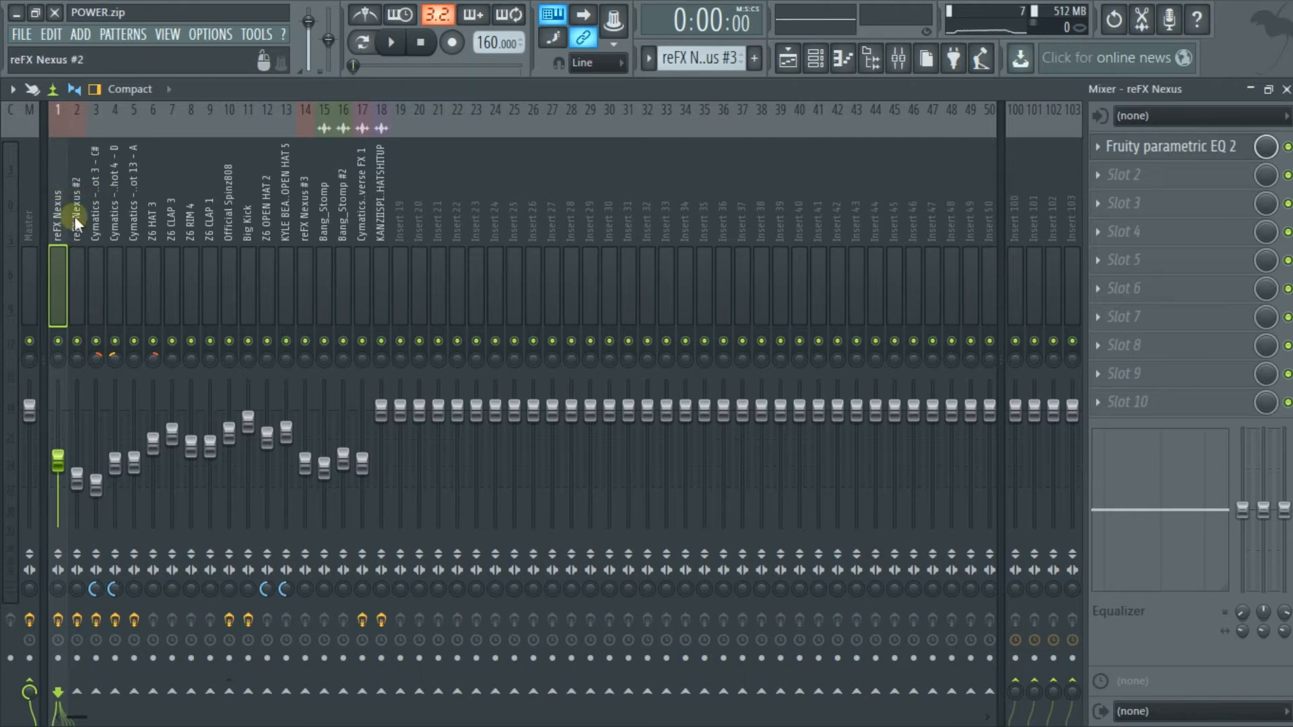
left_click(1287, 89)
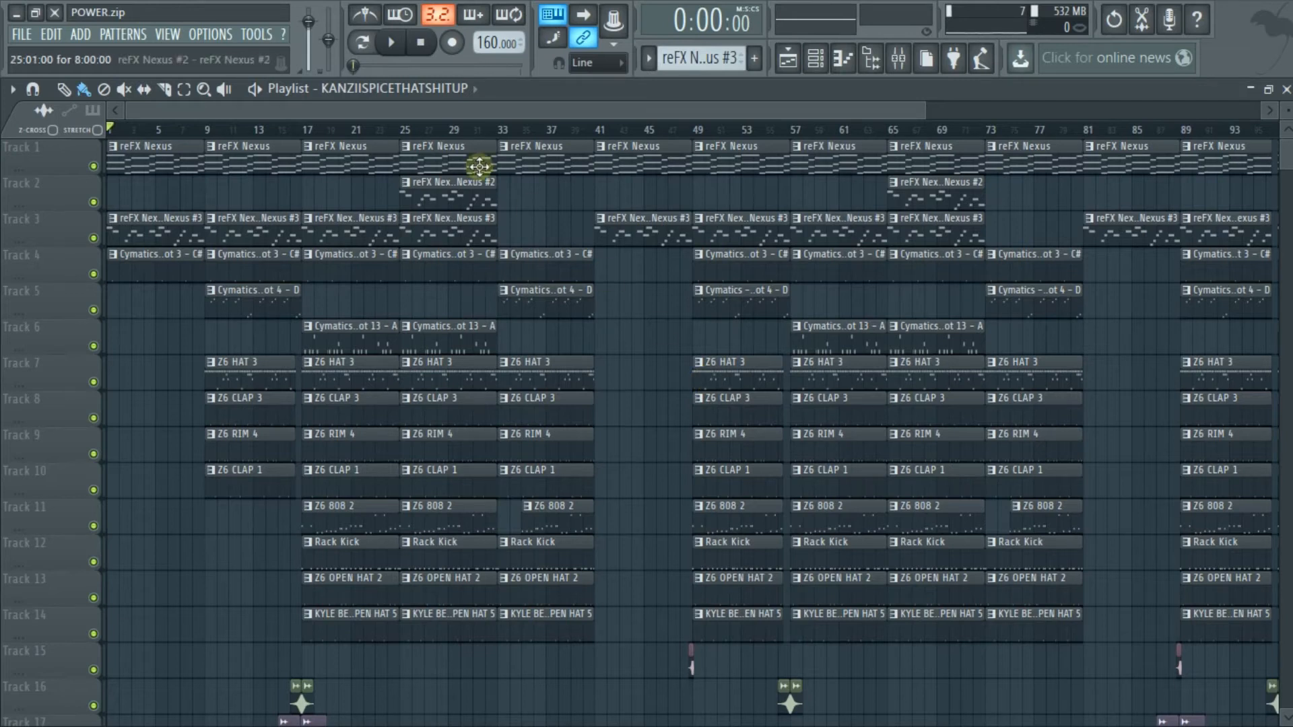
Start a wave file export and browse to the July 2020 WAV Files folder under Kanzii Beats in Music
left_click(23, 38)
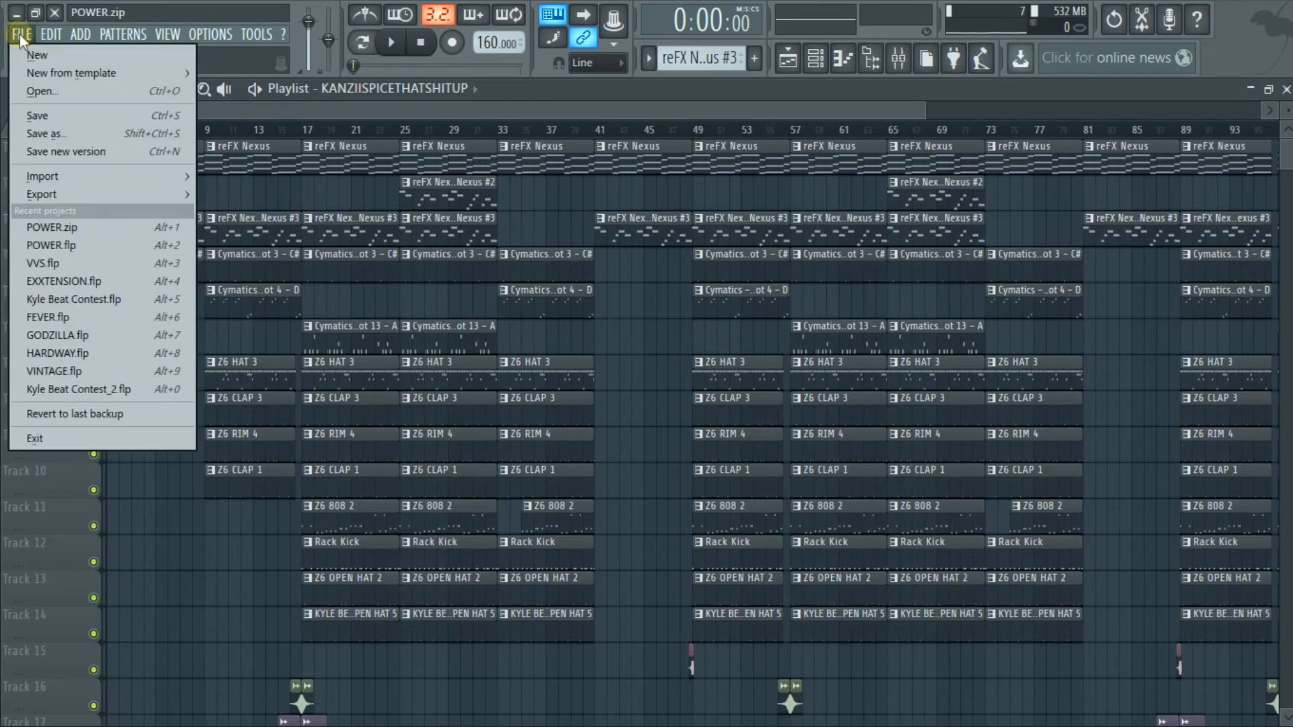
mouse_move(115, 193)
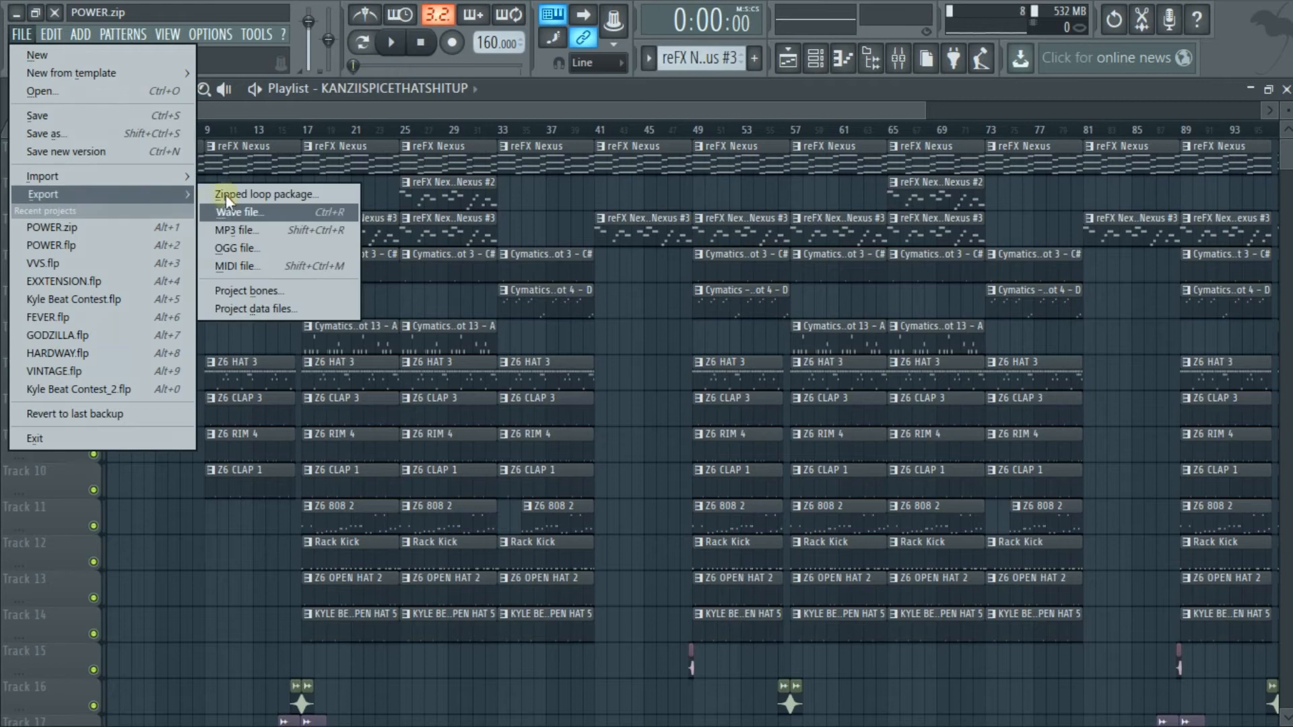
left_click(257, 213)
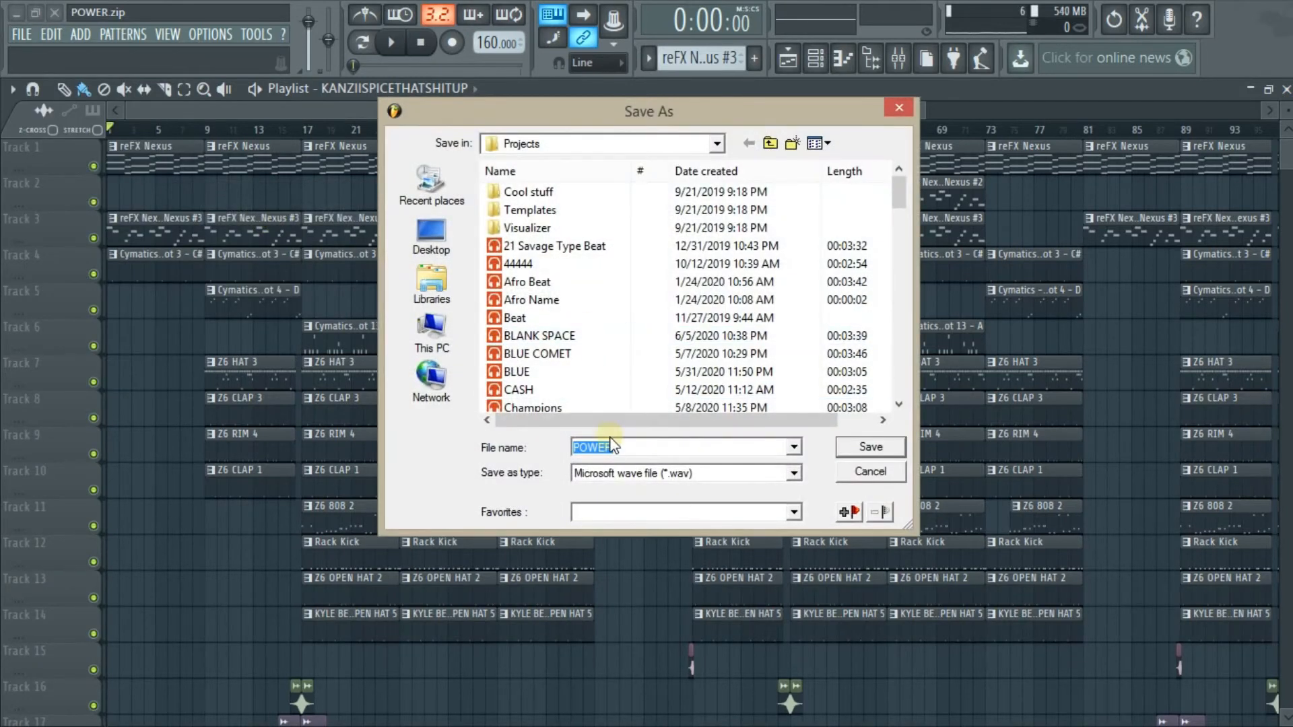
left_click(432, 336)
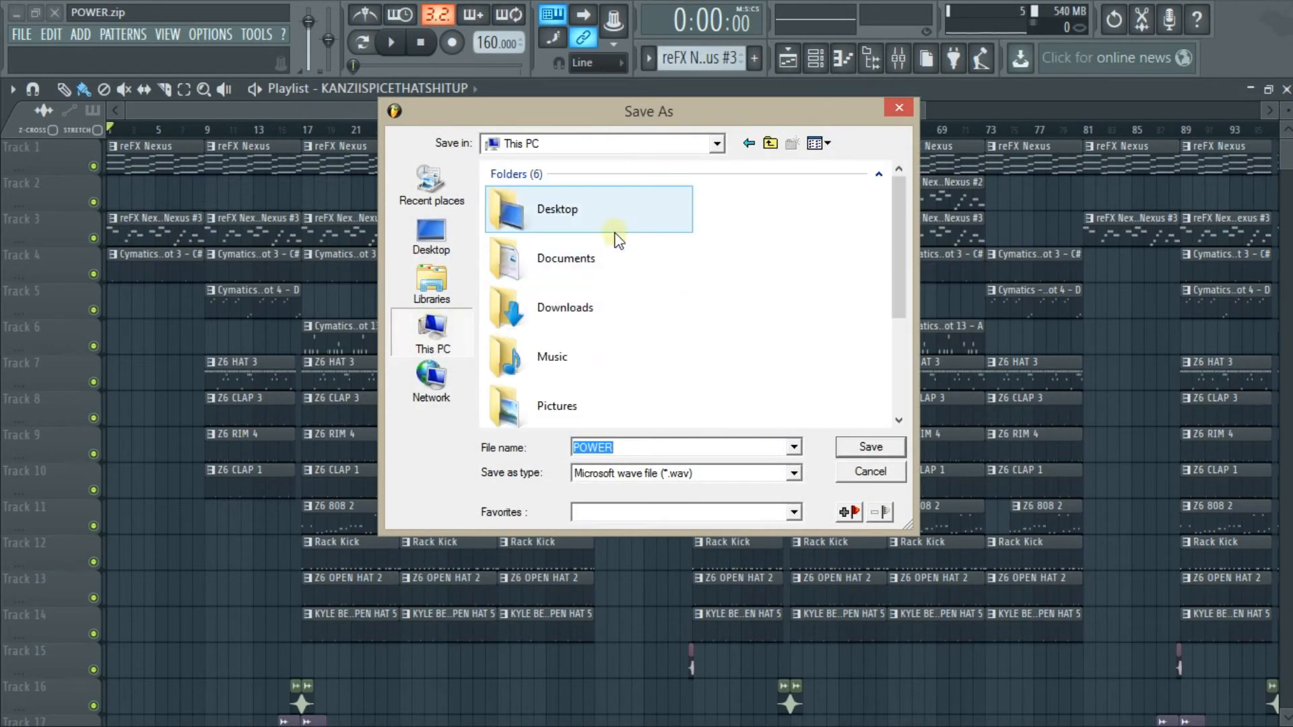
double_click(669, 359)
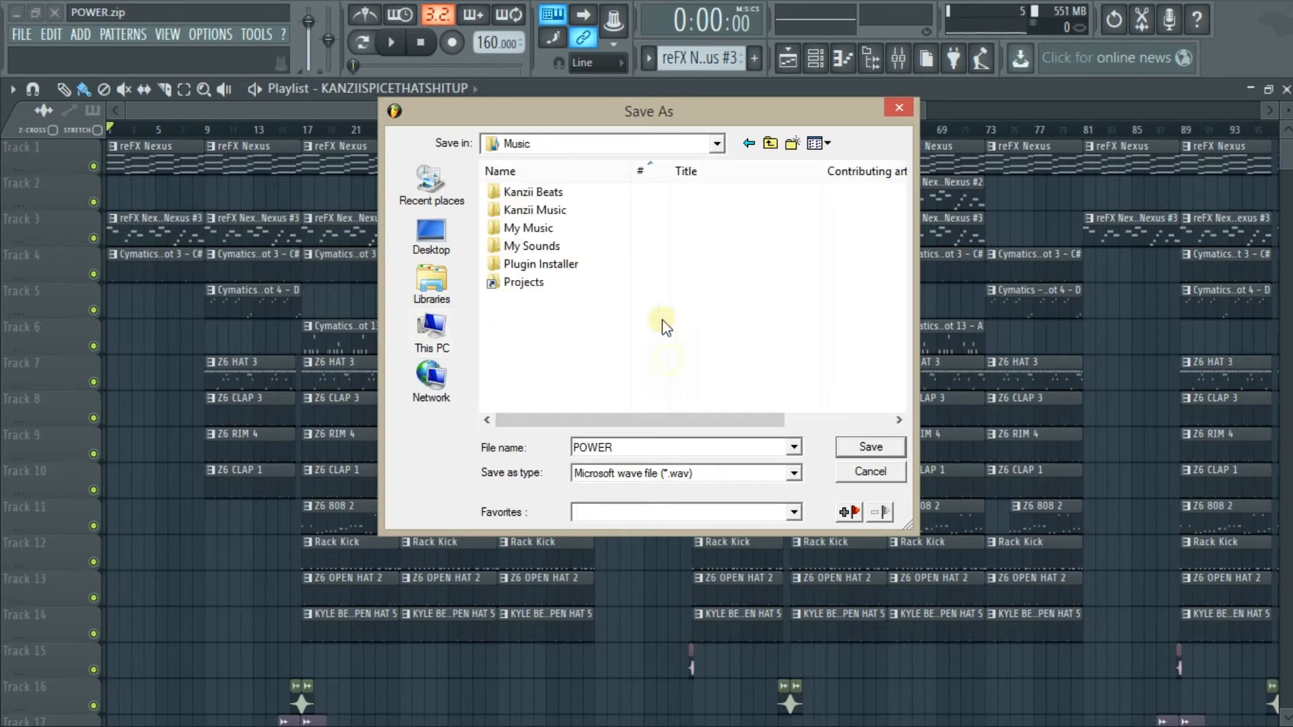
double_click(636, 196)
double_click(628, 216)
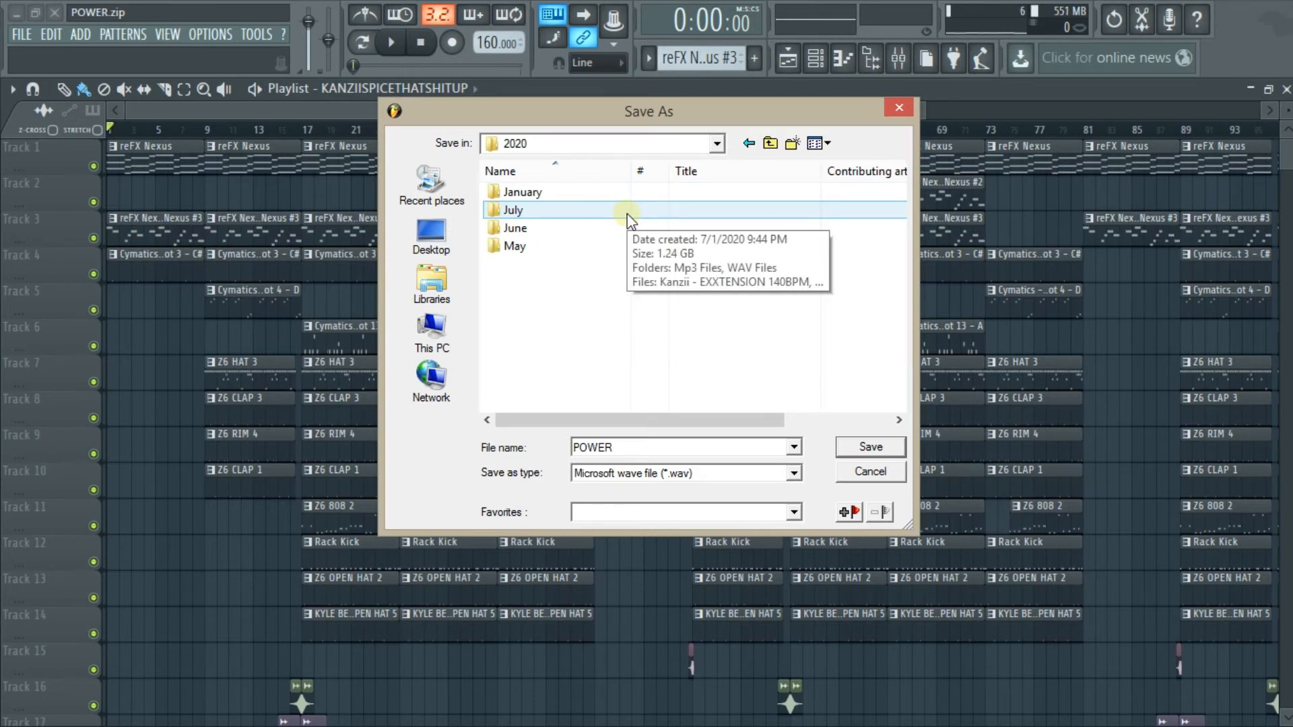
double_click(628, 213)
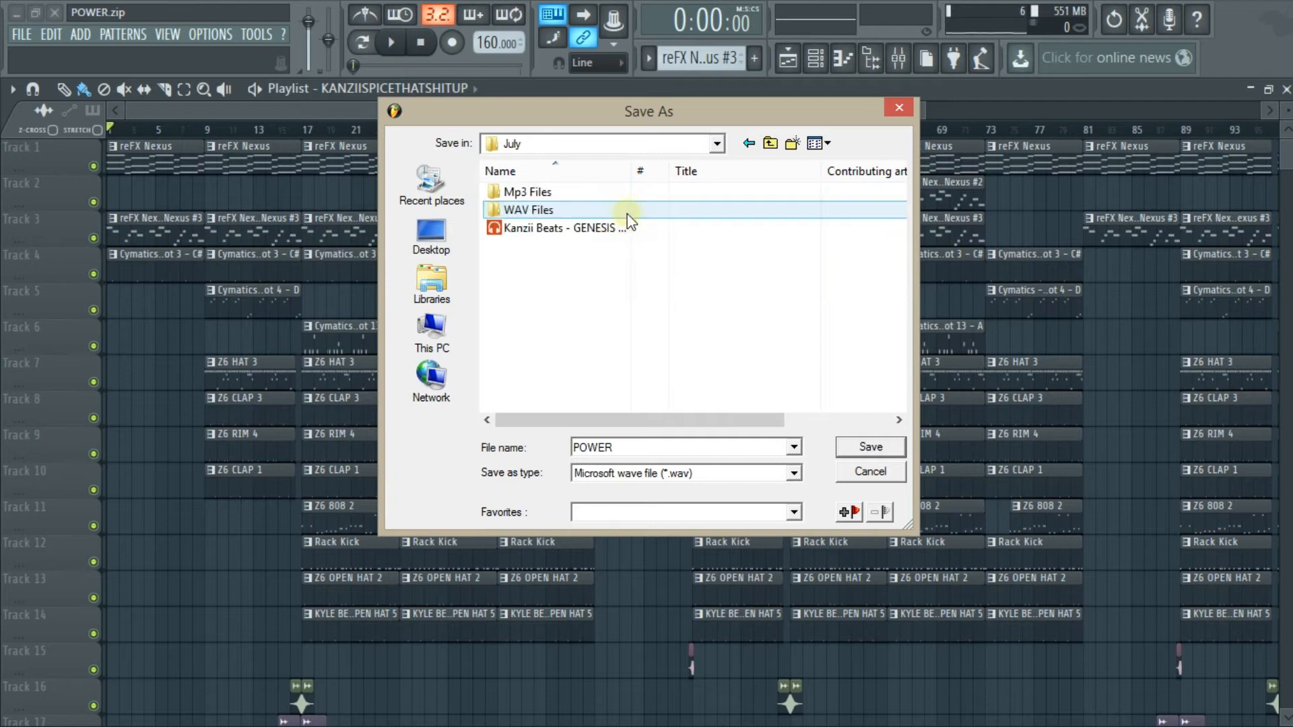
double_click(570, 214)
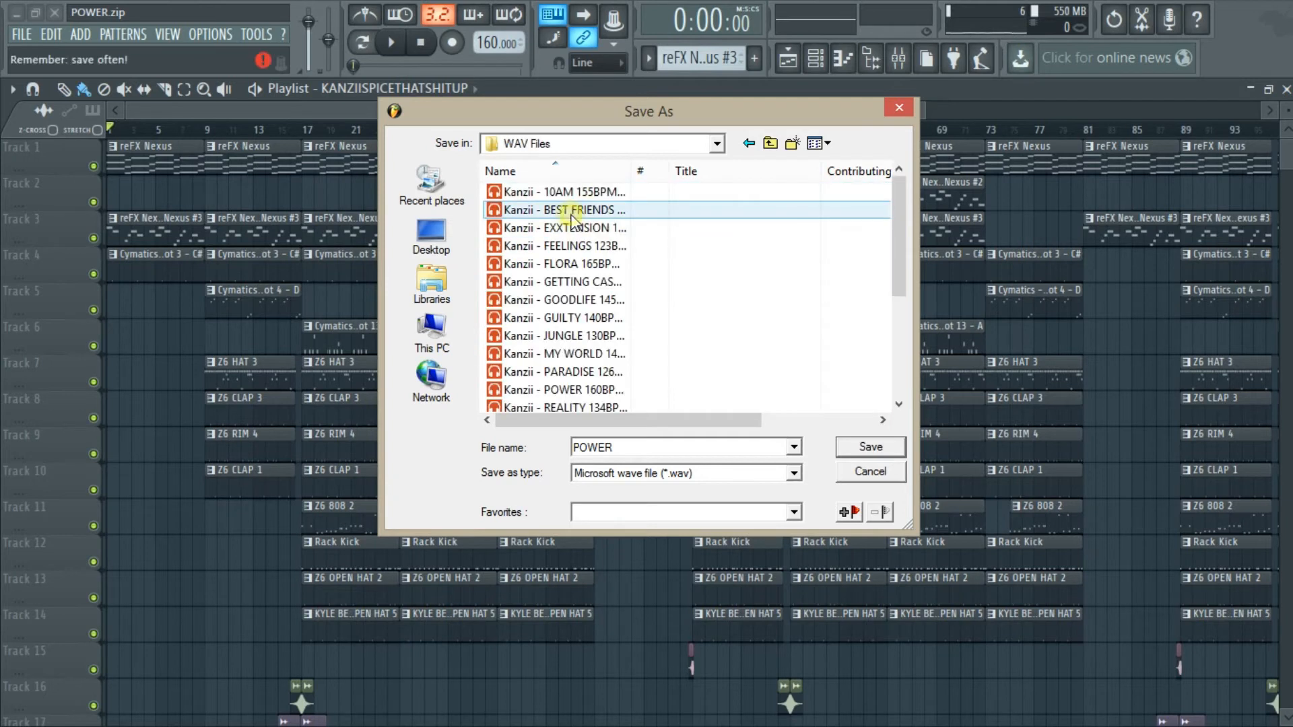
Name the export file "Kanzii Beats - POWER" and accept it to open the render settings
double_click(649, 444)
left_click(648, 443)
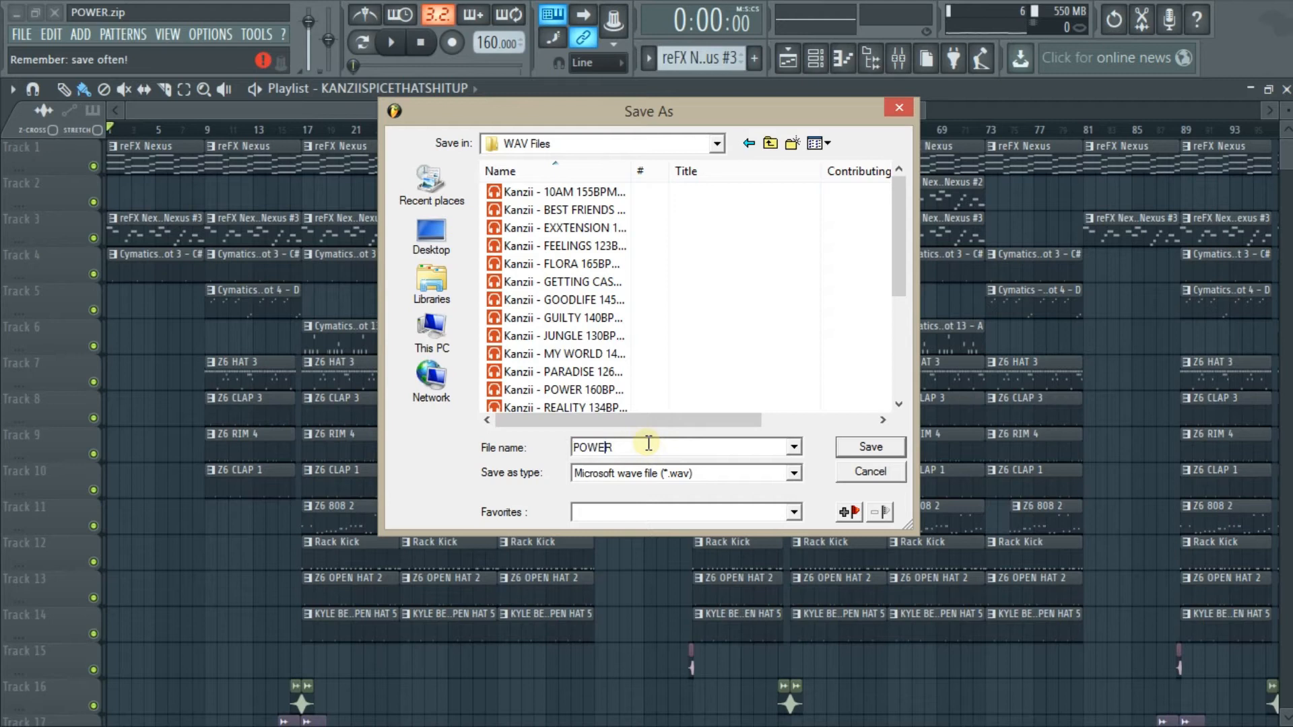
type("Kanzii BEATS")
key("BackSpace")
key("BackSpace")
key("BackSpace")
key("BackSpace")
left_click(846, 449)
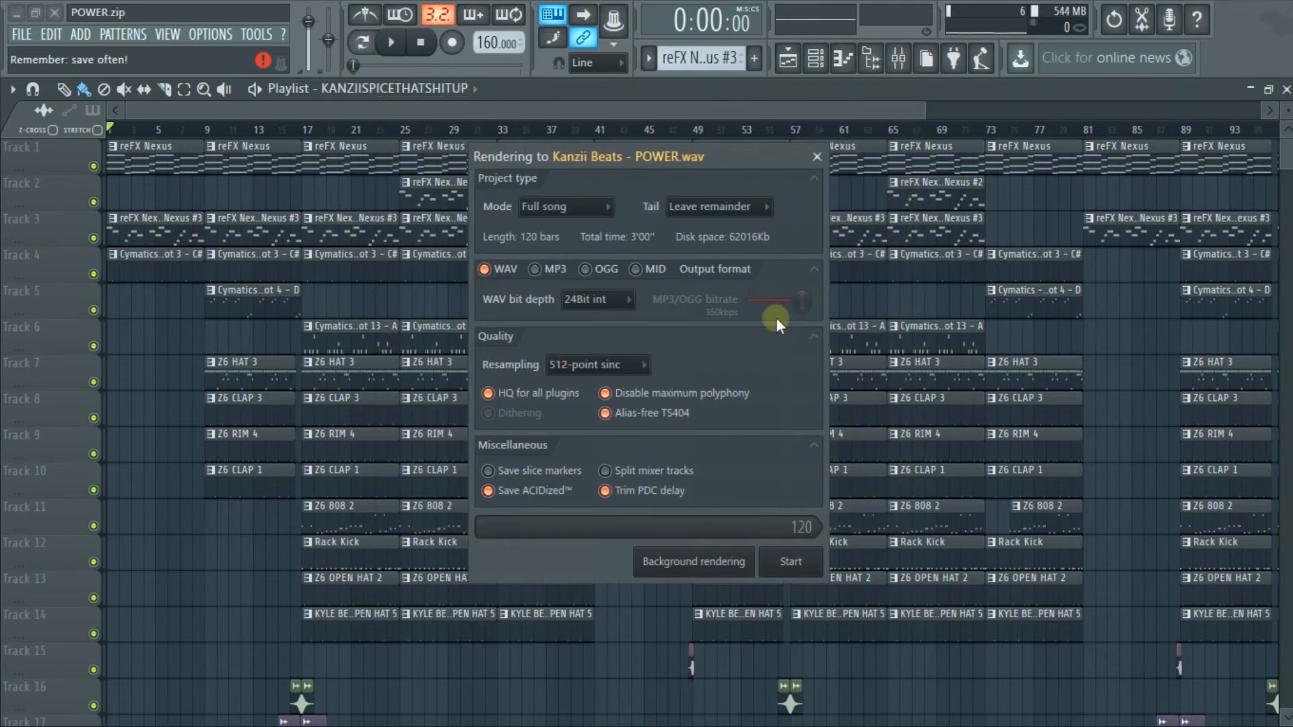
Collapse the Project type, Output format, Quality and Miscellaneous sections of the render settings and expand them again
left_click(815, 268)
left_click(813, 294)
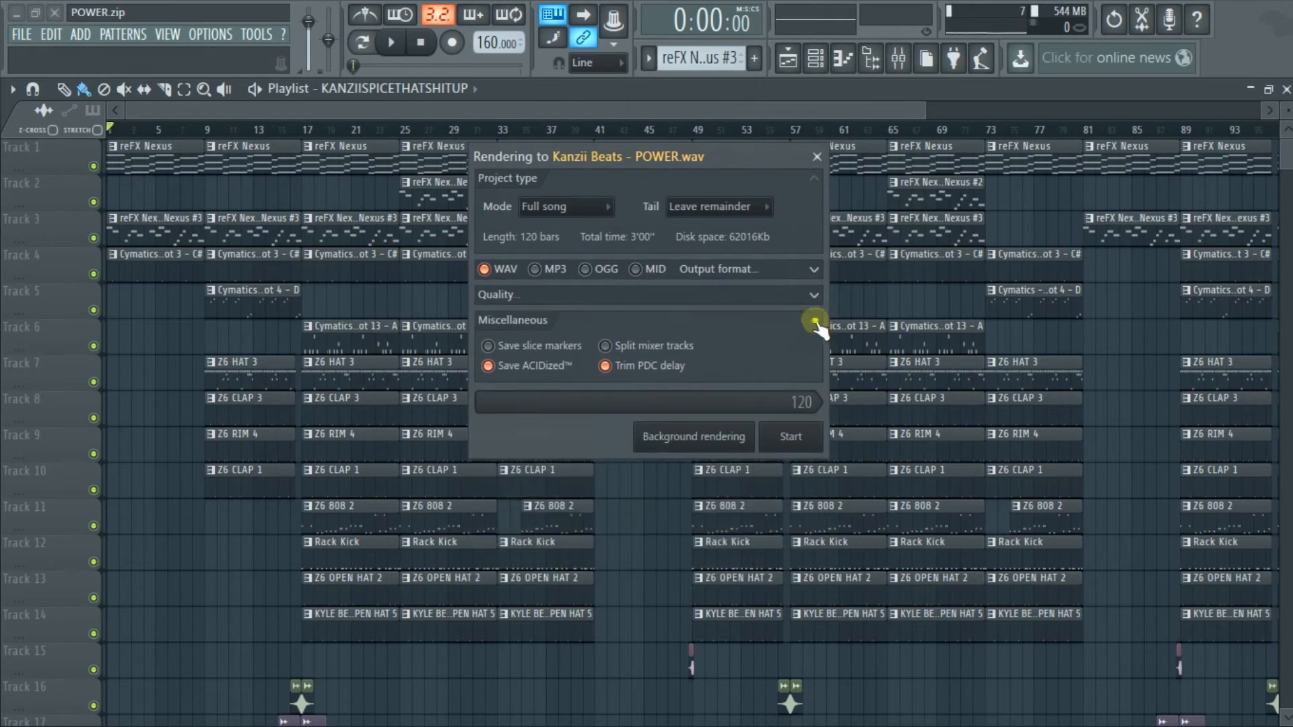
left_click(816, 329)
left_click(815, 180)
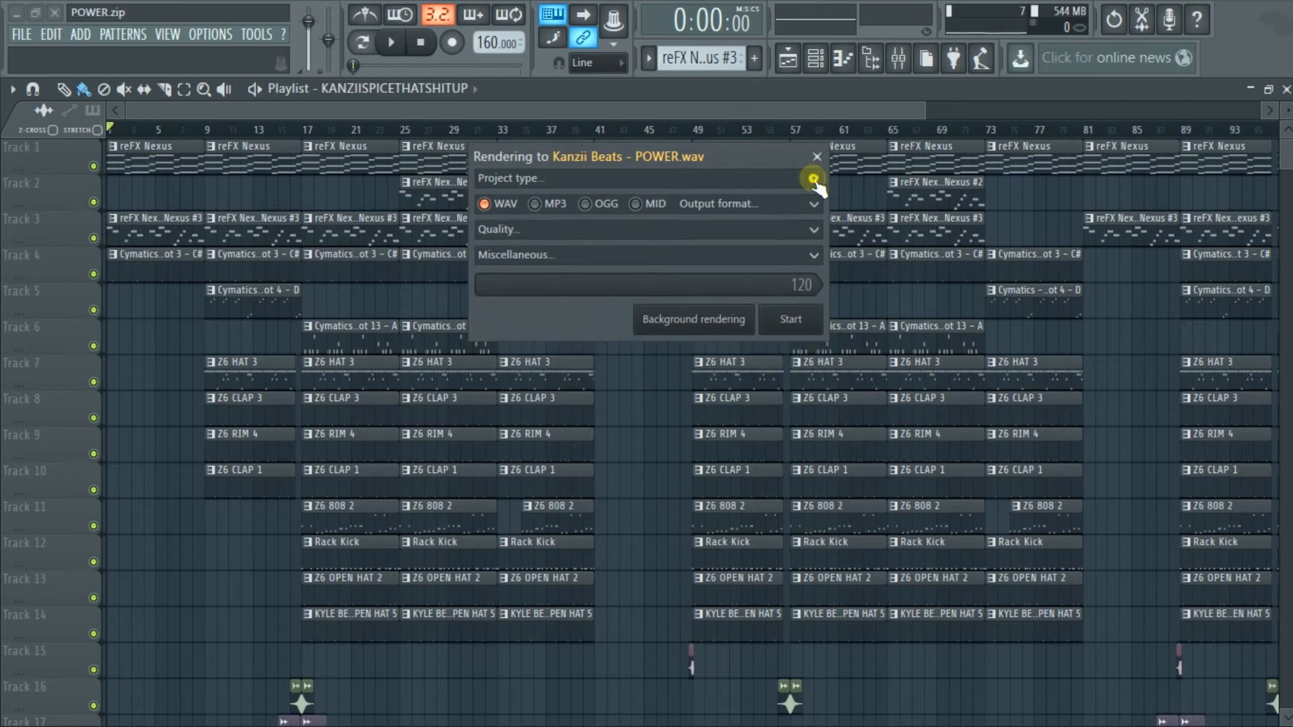
left_click(815, 179)
left_click(816, 269)
left_click(815, 336)
left_click(817, 446)
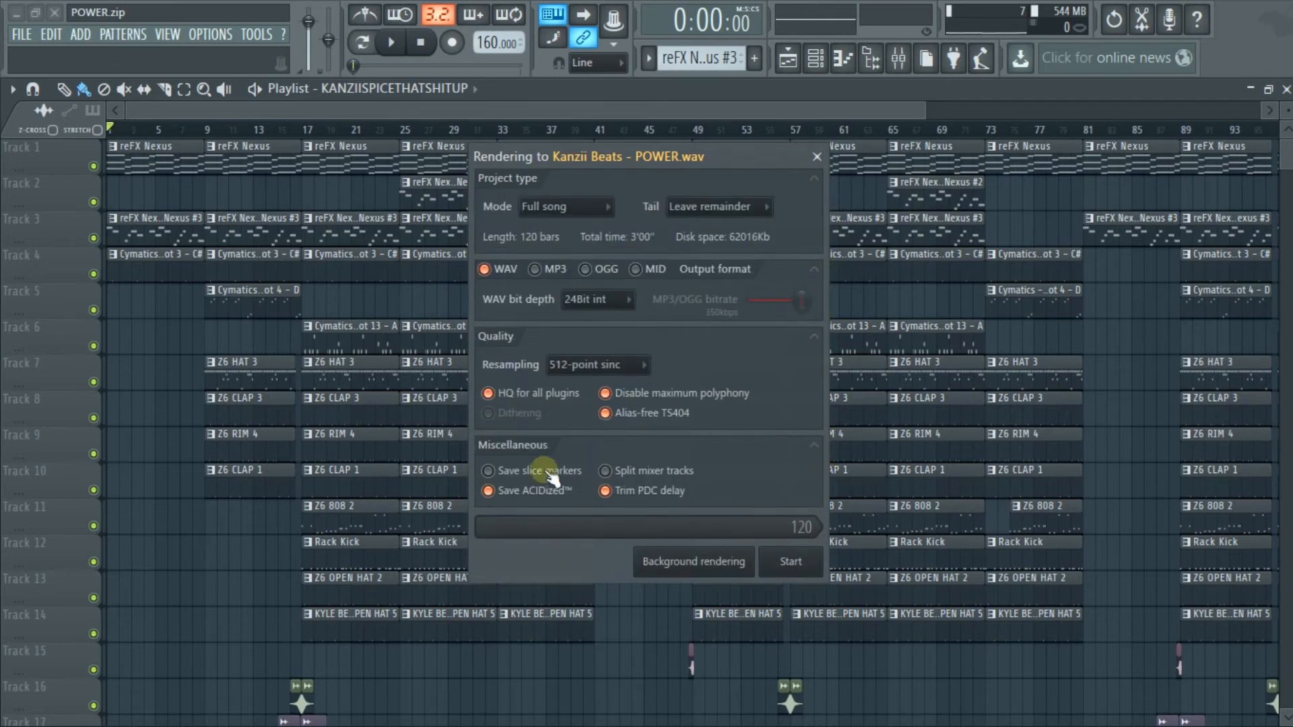
Switch the render mode to Pattern and back to Full song, and choose Leave remainder for the tail
left_click(577, 212)
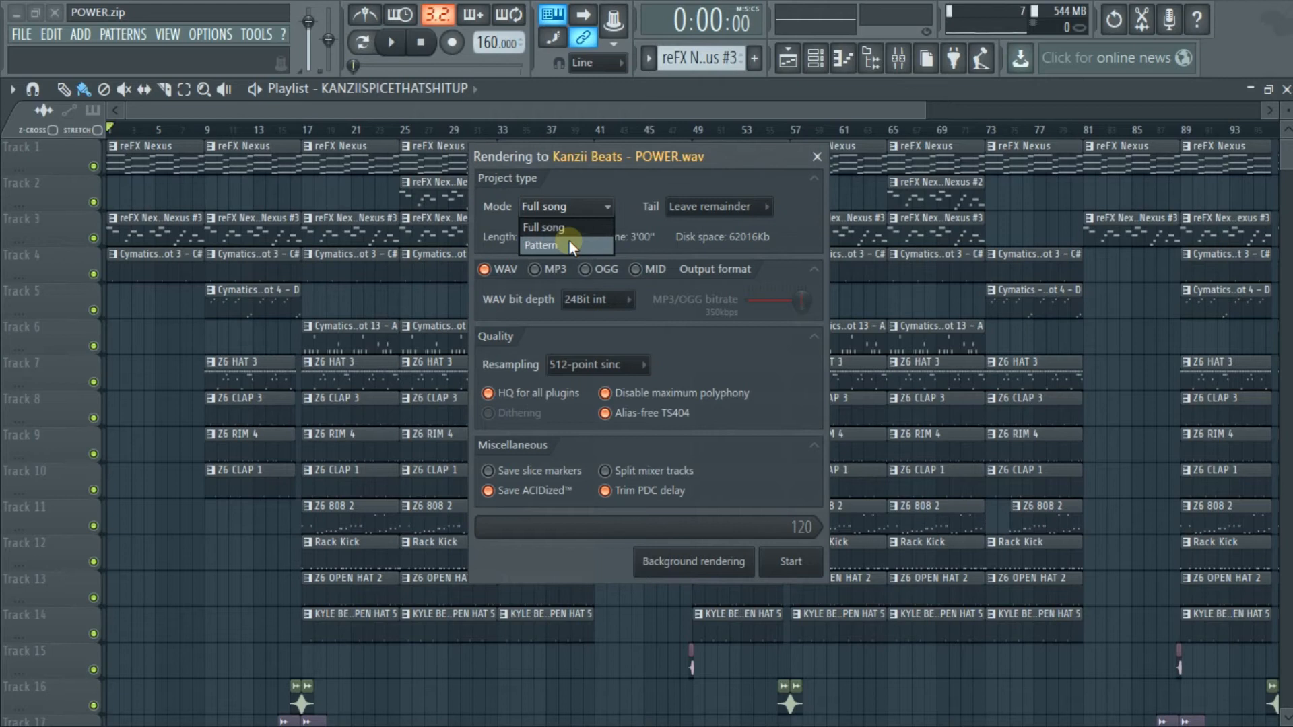
left_click(569, 242)
left_click(580, 207)
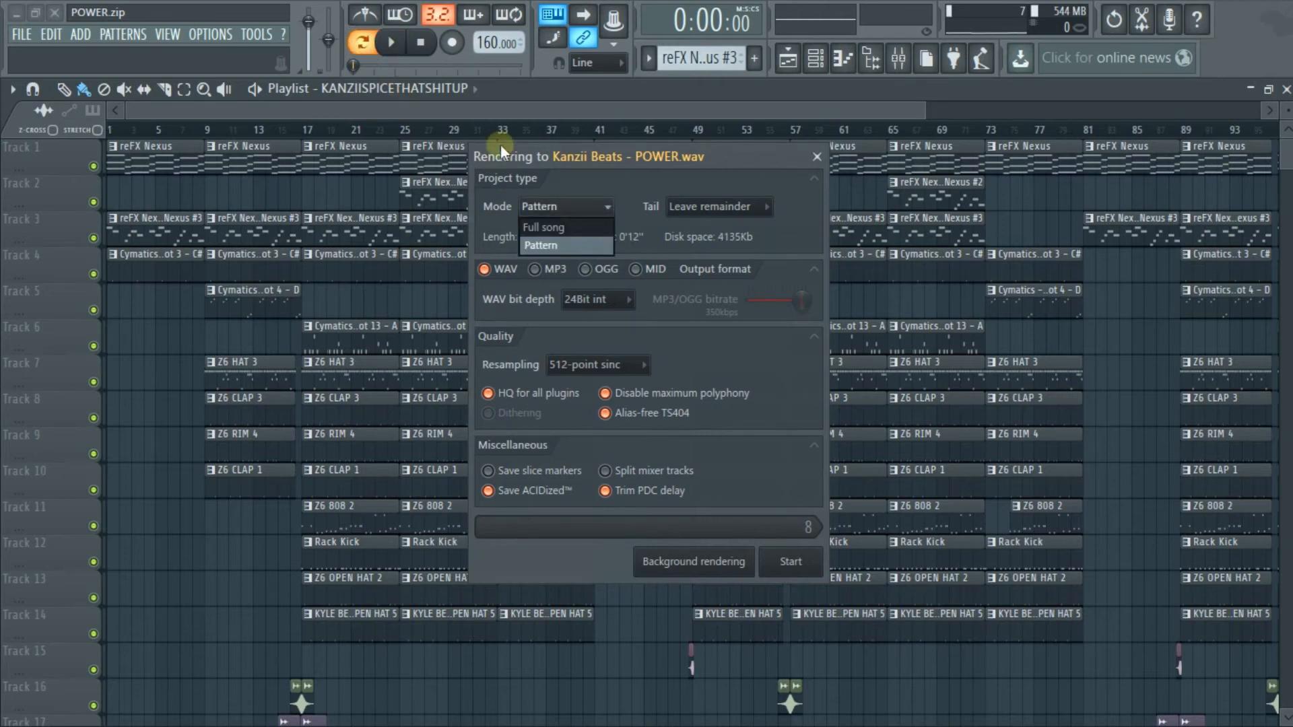
left_click(594, 226)
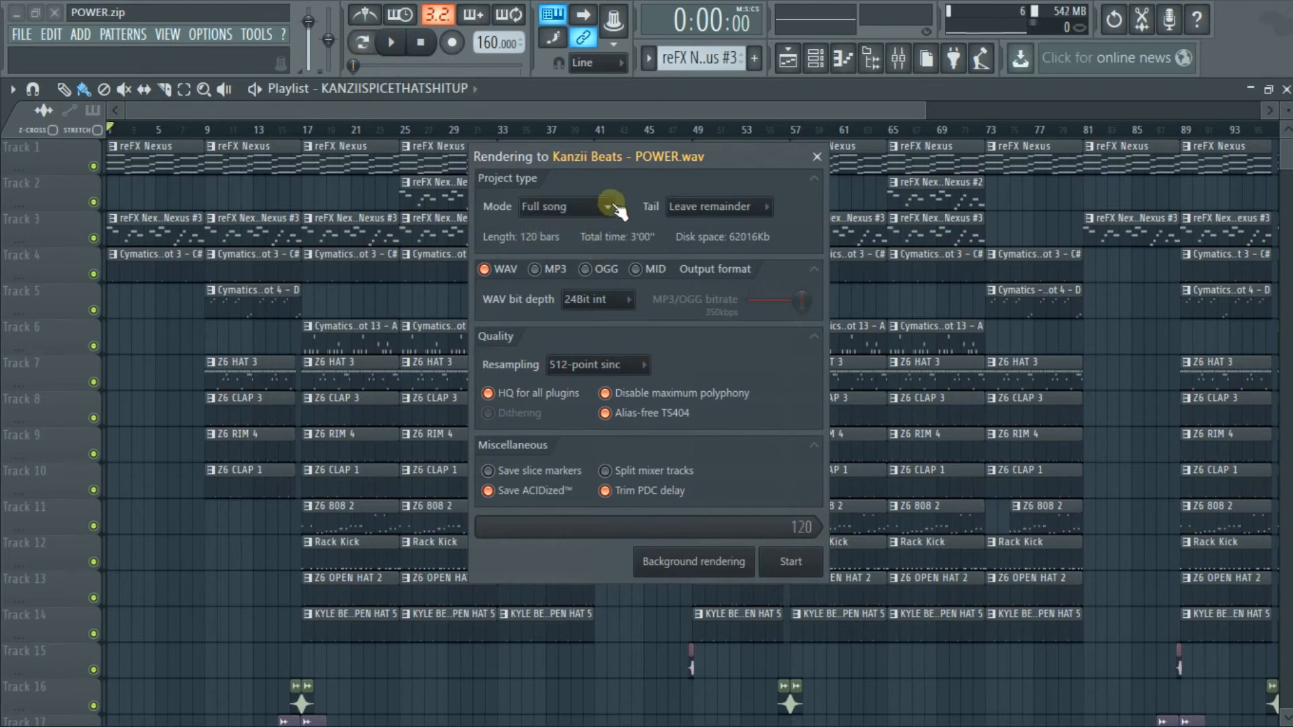
left_click(706, 206)
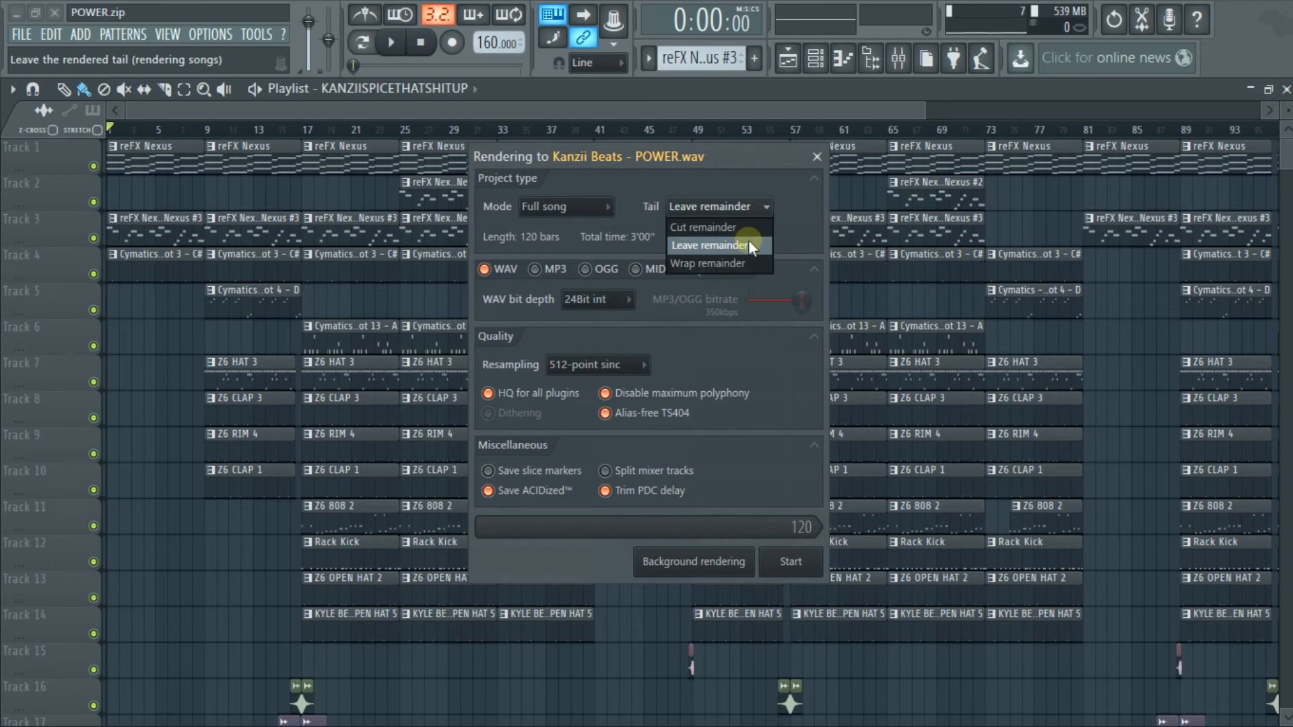
left_click(749, 239)
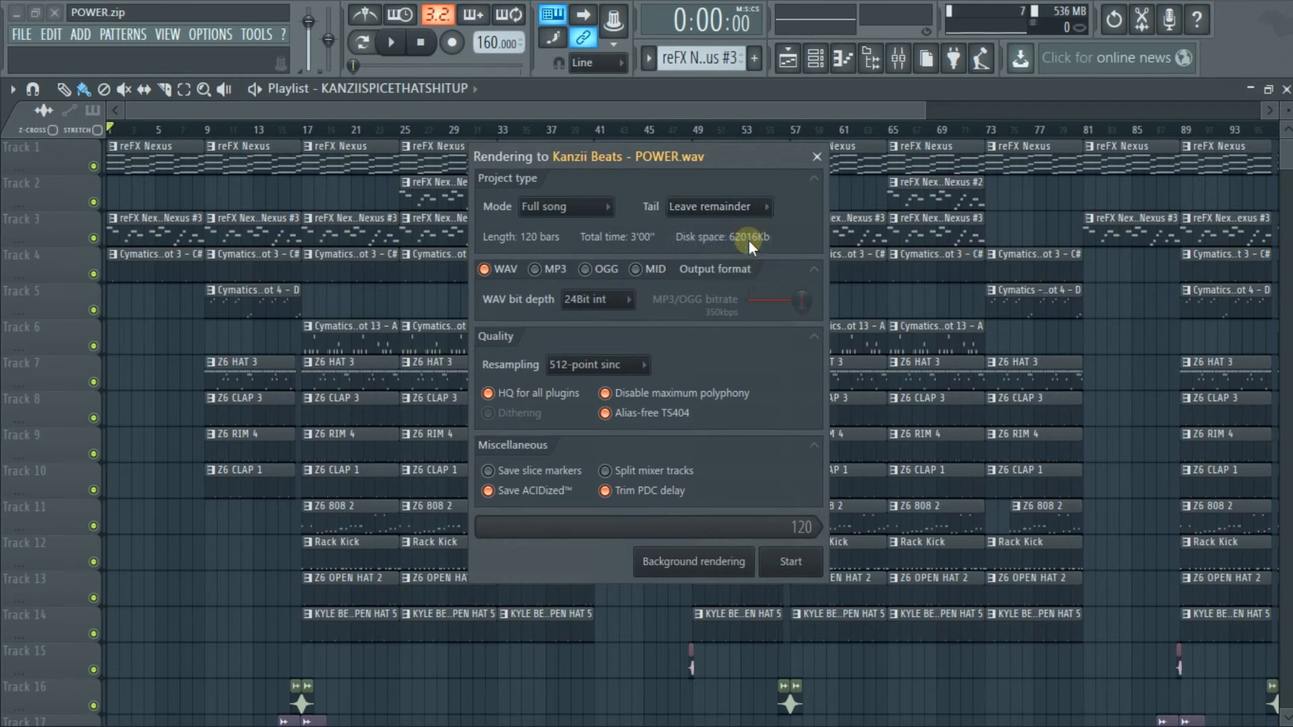
Choose 24Bit int as the WAV bit depth and 512-point sinc as the resampling quality
left_click(620, 303)
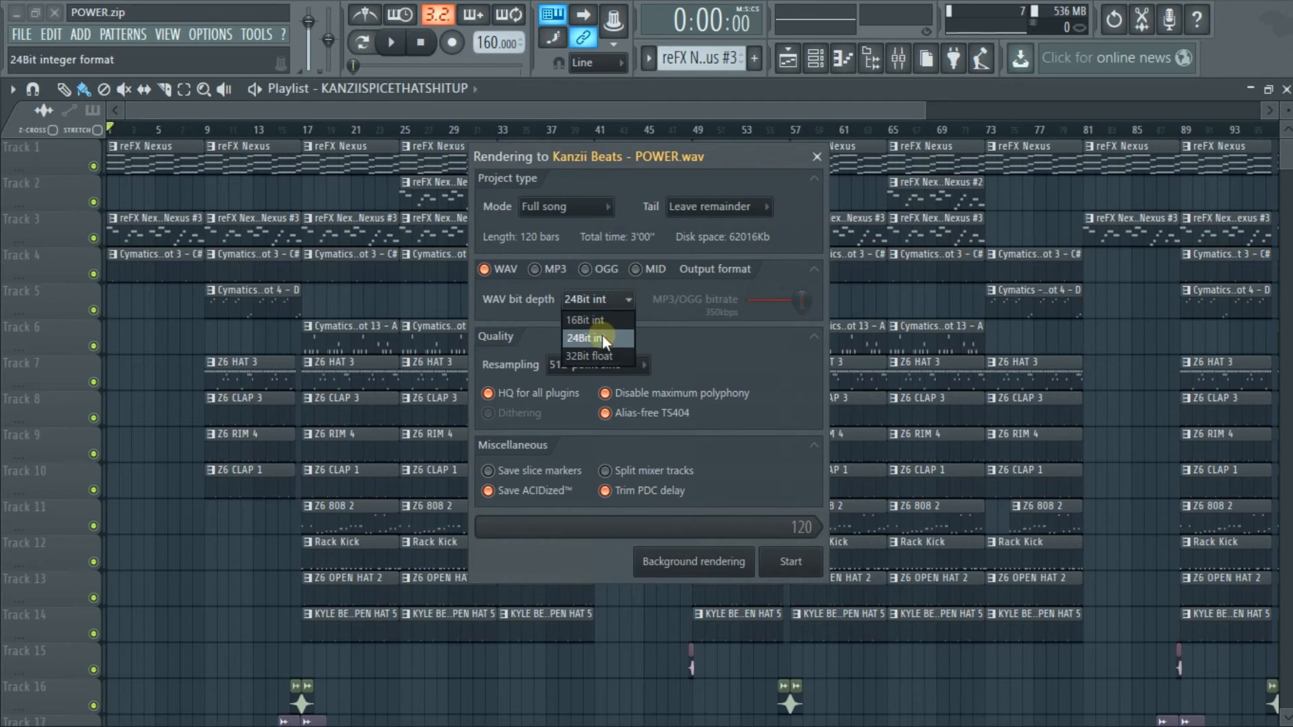
left_click(625, 334)
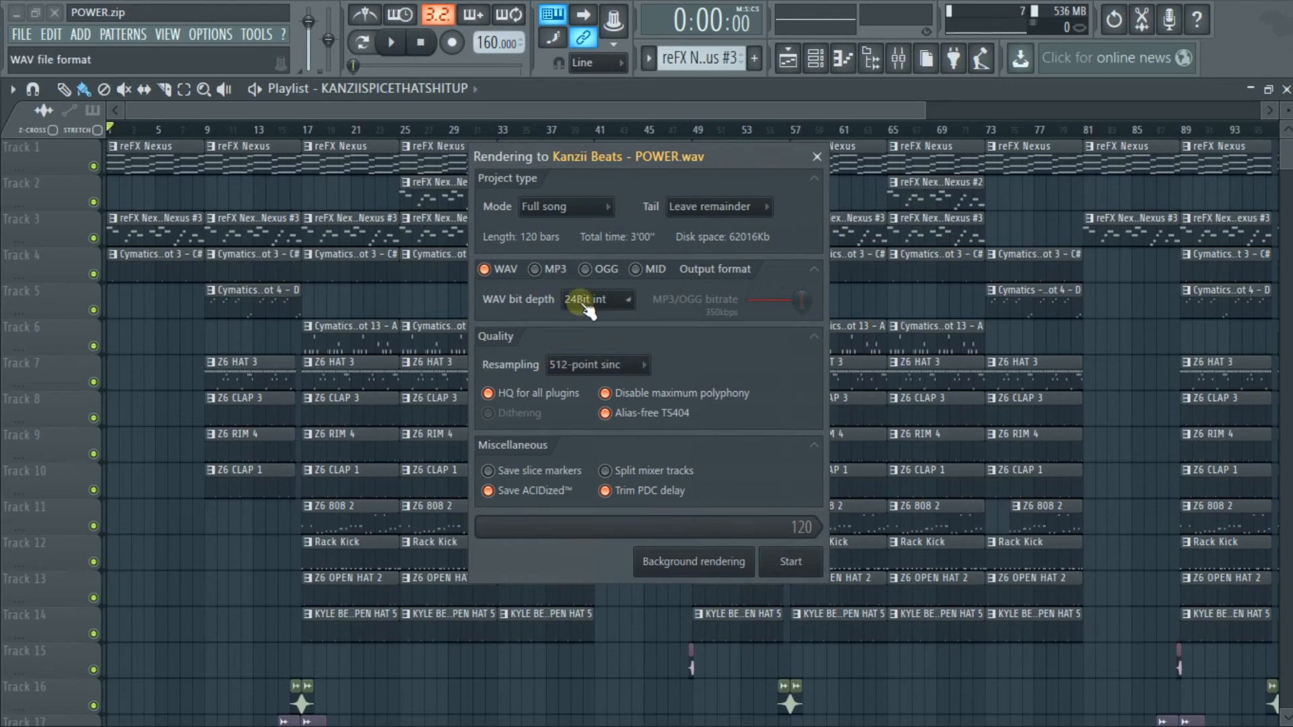
left_click(627, 305)
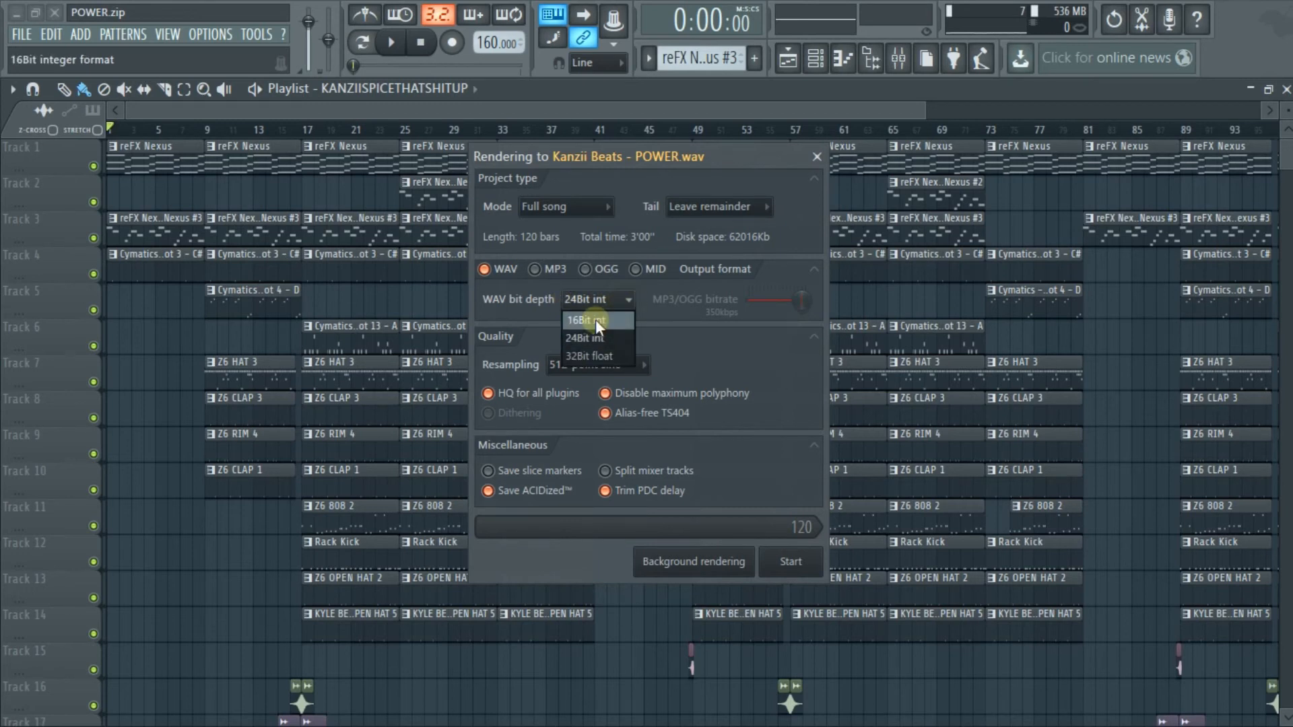
left_click(660, 332)
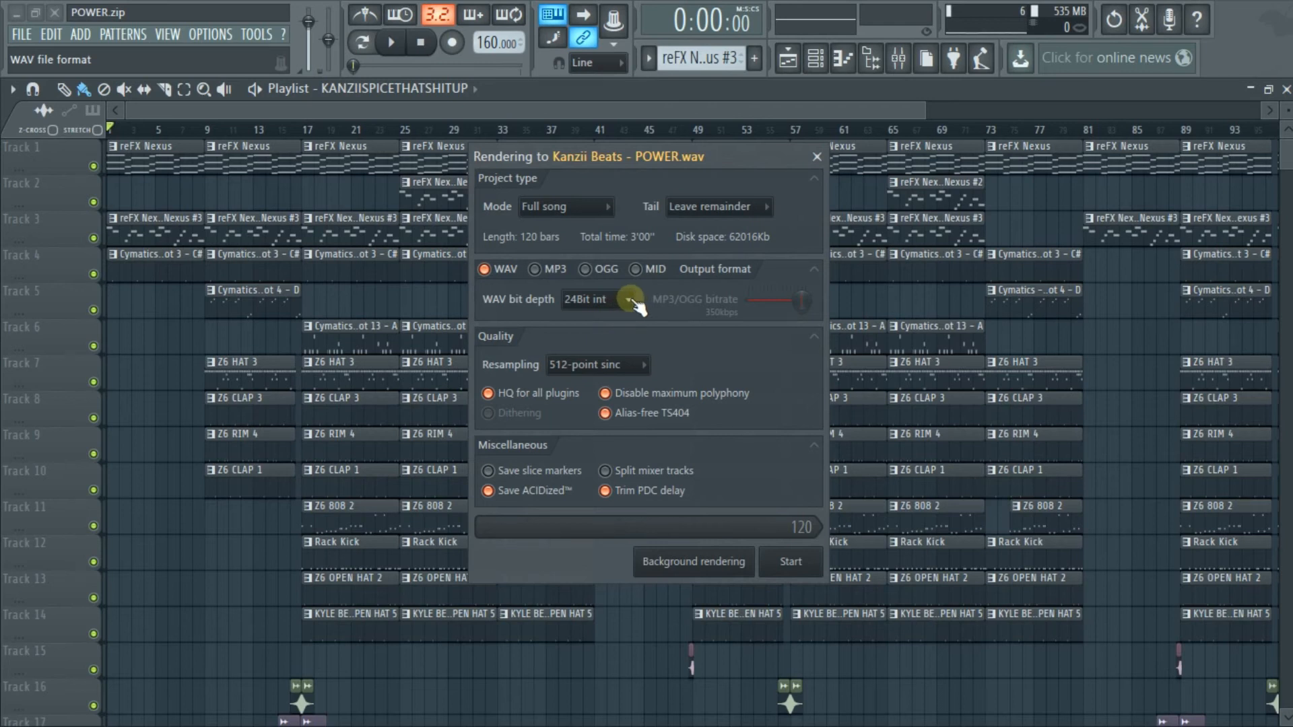
left_click(643, 365)
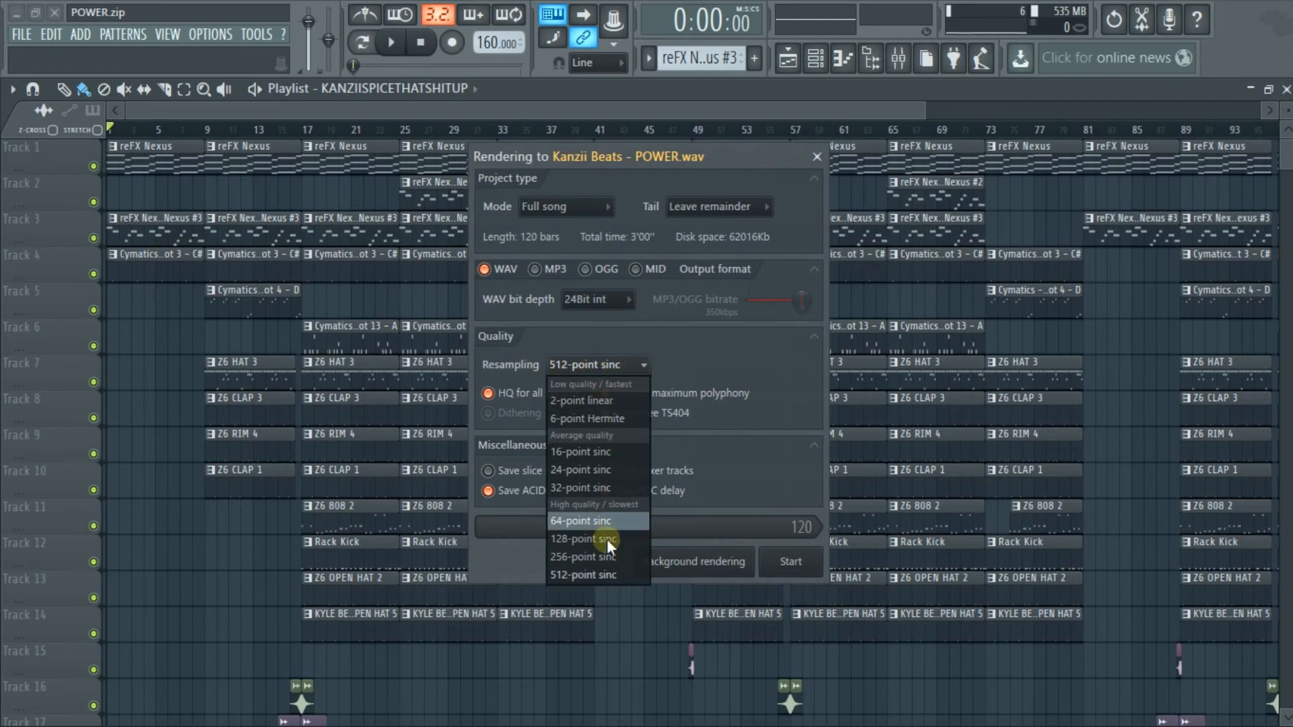
left_click(600, 574)
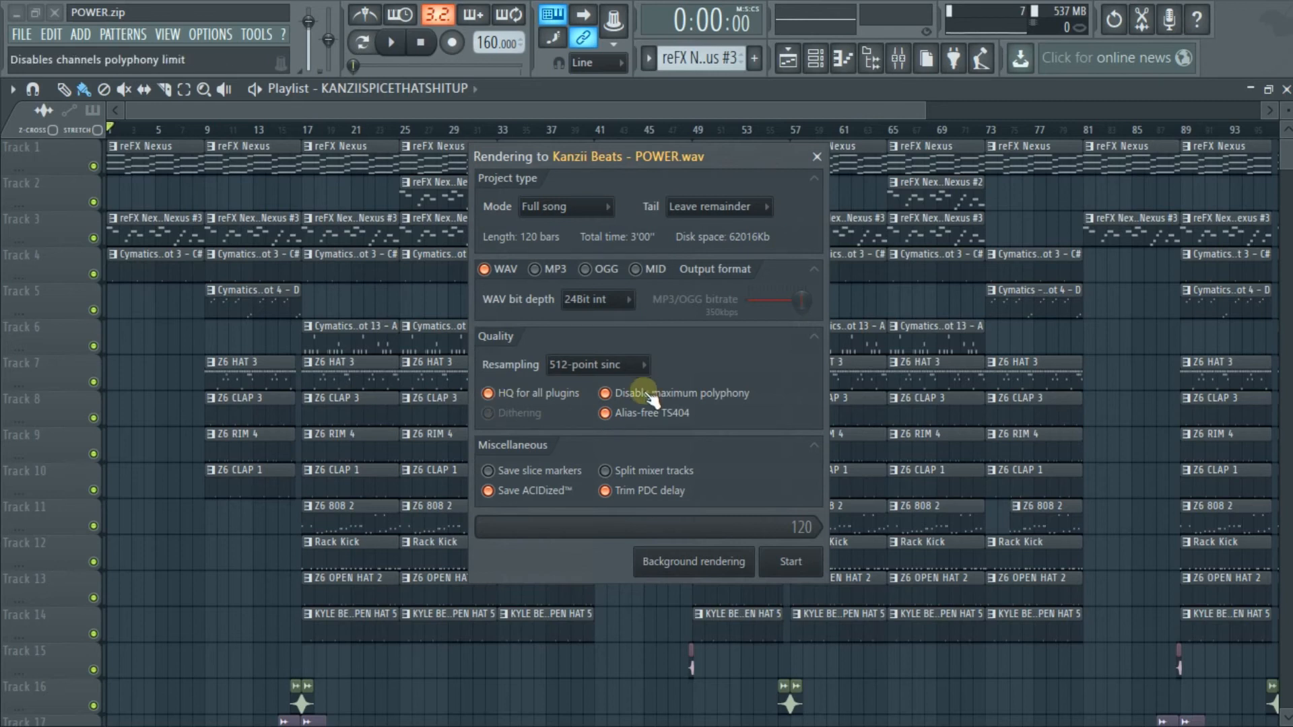
Toggle the Split mixer tracks option on and off several times, leaving it off
left_click(606, 473)
left_click(606, 472)
left_click(606, 470)
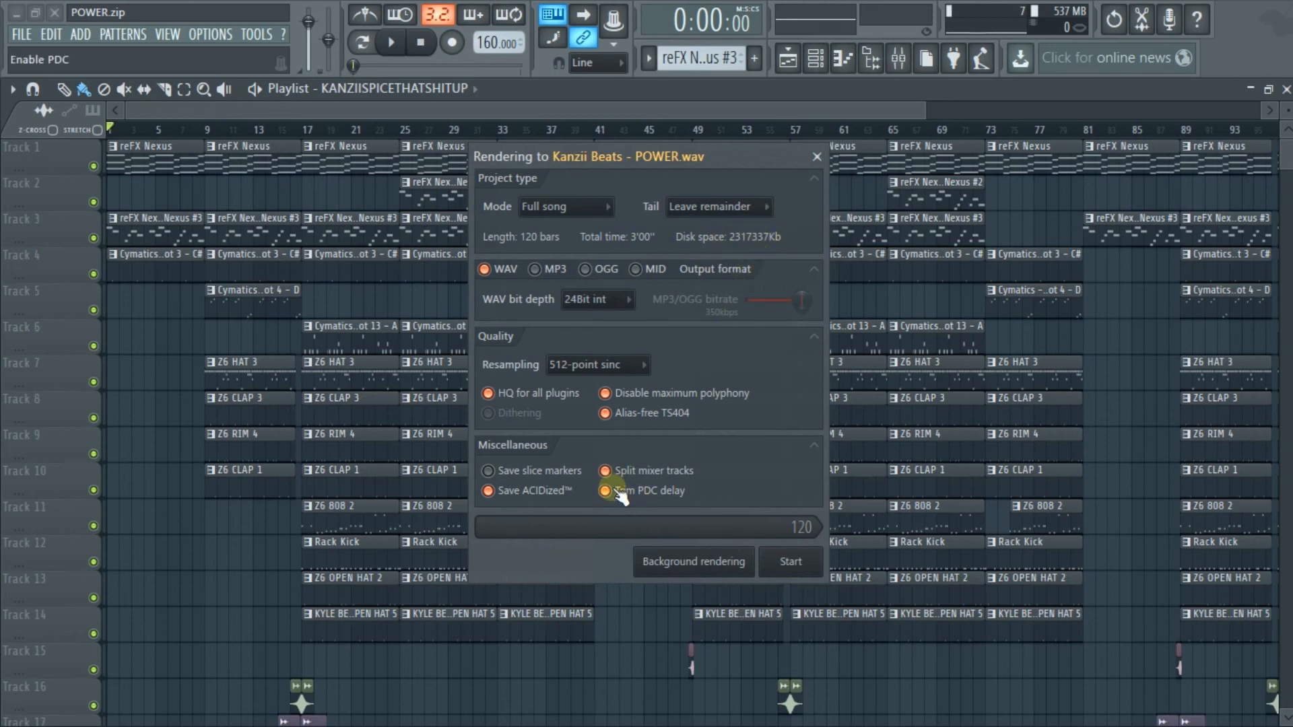
left_click(606, 470)
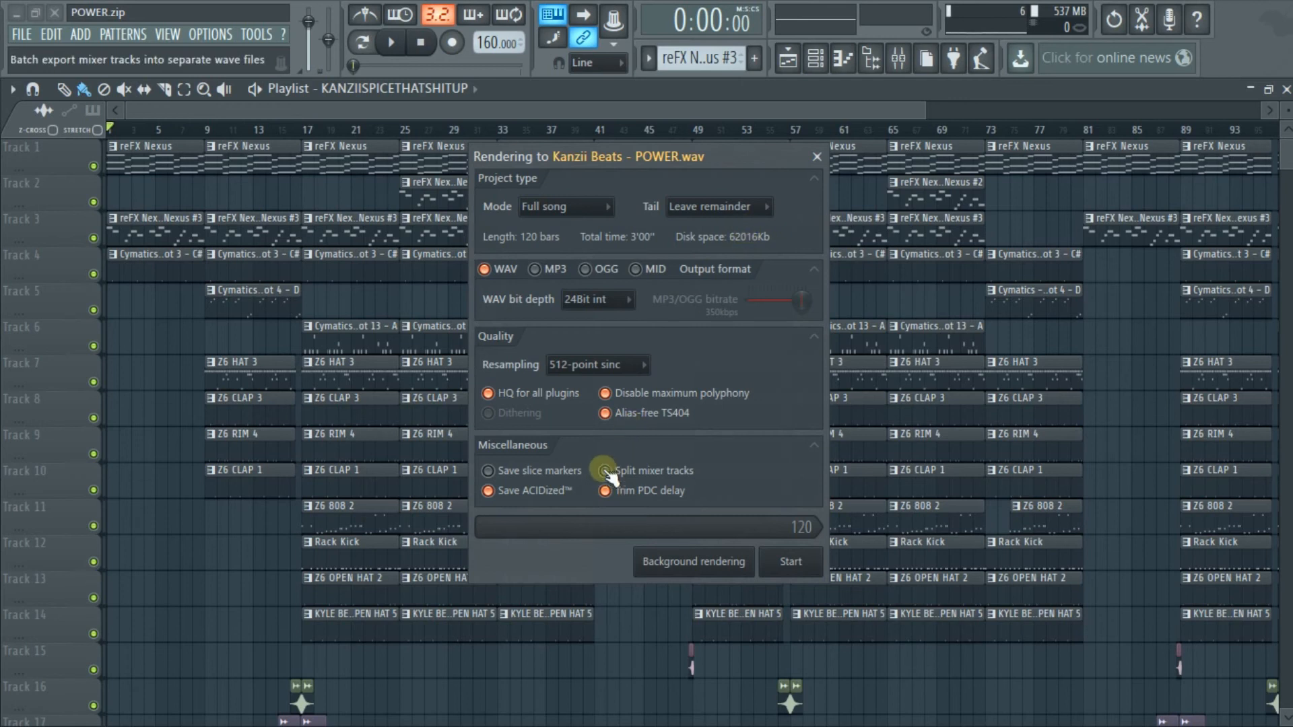
left_click(606, 471)
left_click(604, 471)
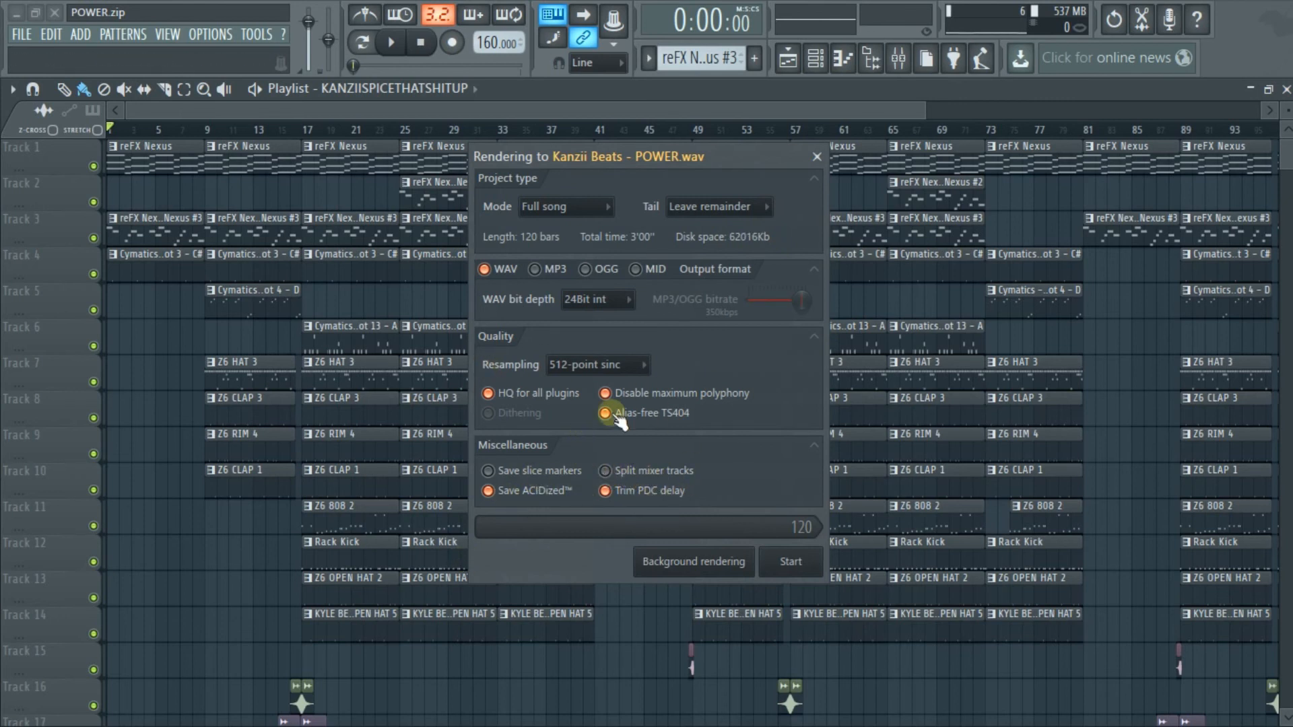
Add MP3 to the output formats, remove it again, and close the render settings without rendering
left_click(536, 270)
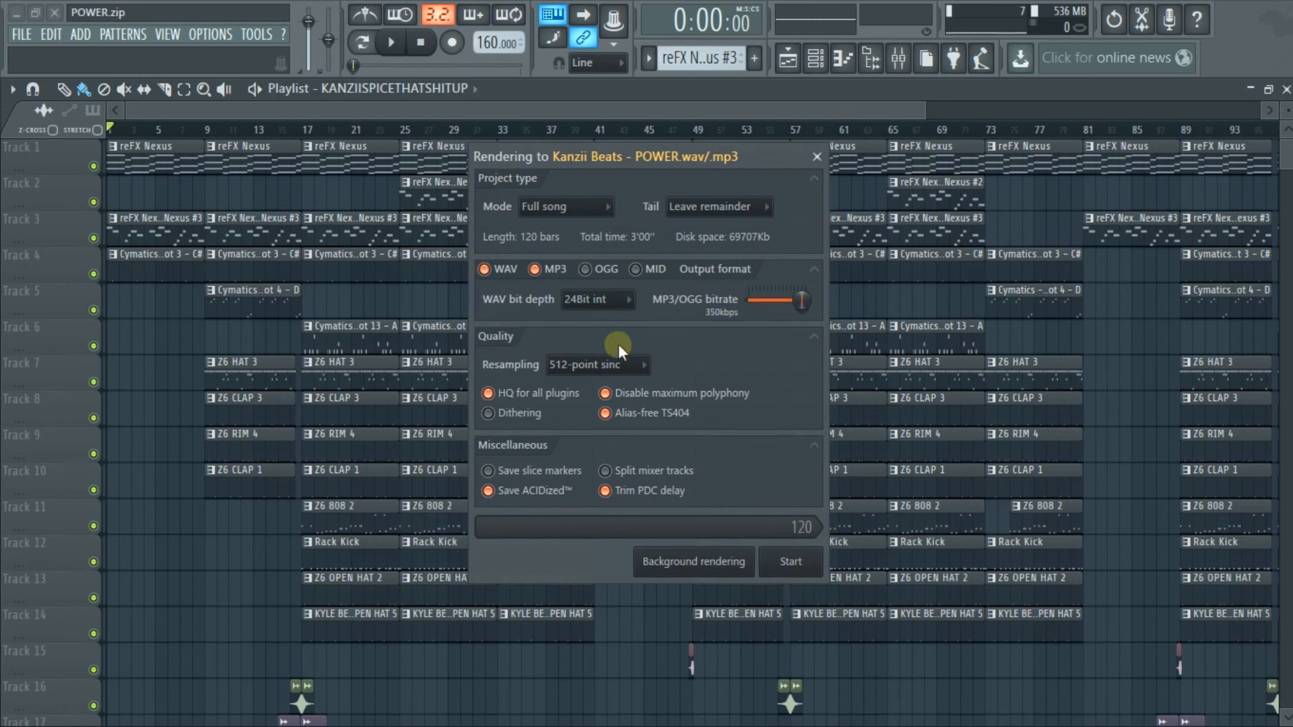
left_click(539, 269)
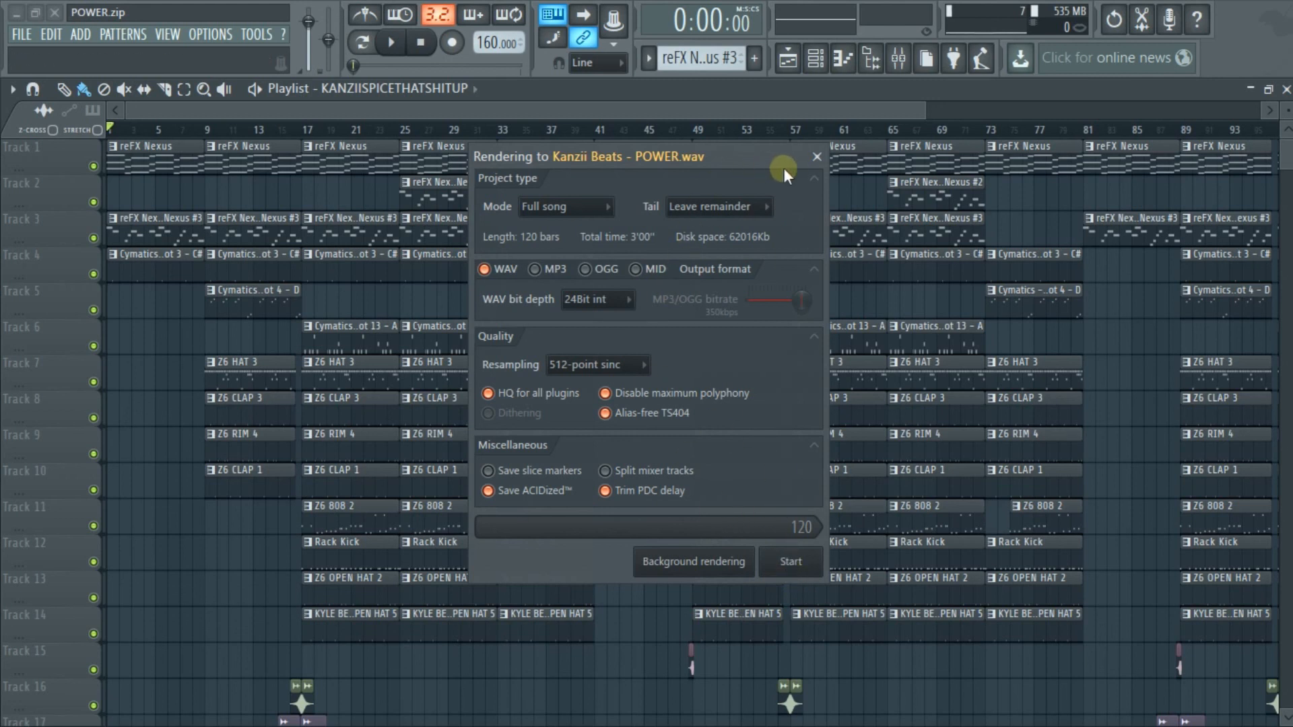
left_click(817, 158)
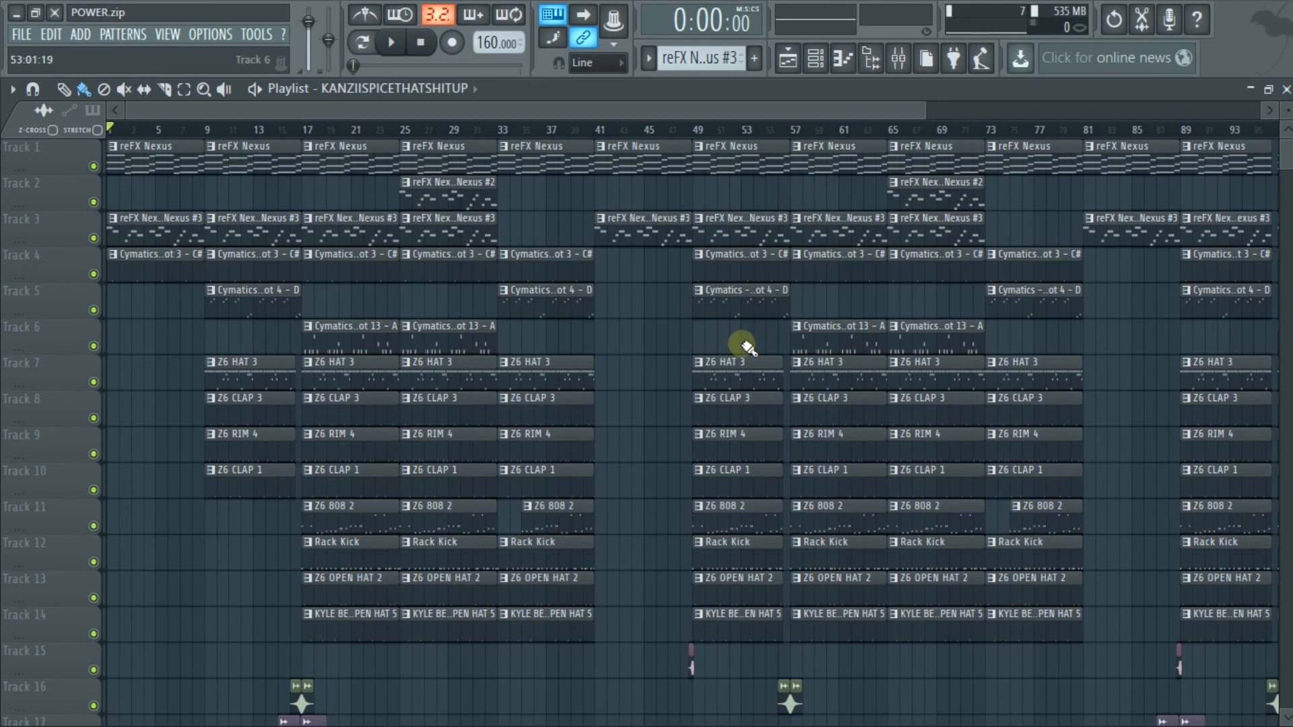